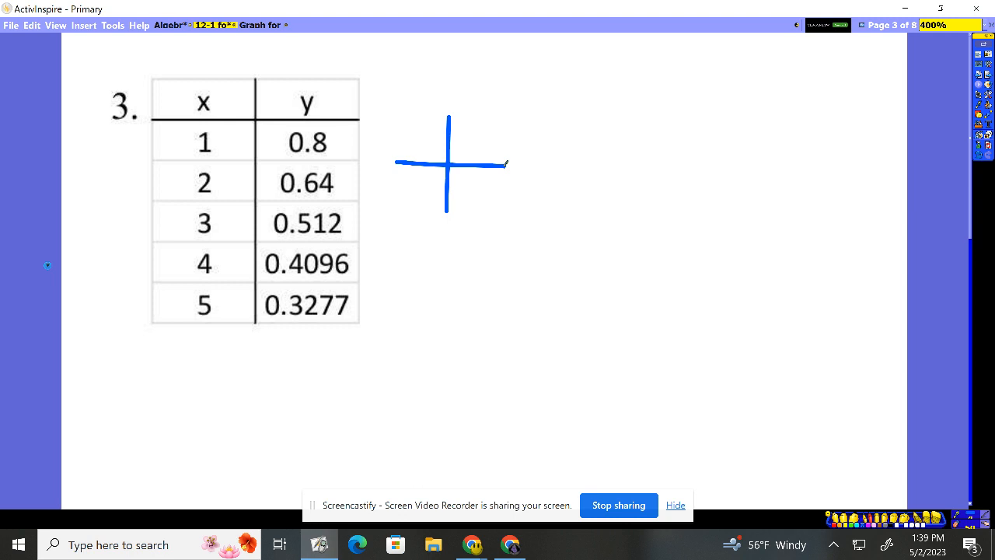
Draw an exponential growth curve on the existing axes, and sketch a second pair of axes beside it with a decay curve.
mouse_move(449, 163)
mouse_down()
mouse_move(527, 63)
mouse_move(529, 73)
mouse_move(516, 68)
mouse_up()
drag(600, 87, 599, 231)
drag(548, 165, 667, 175)
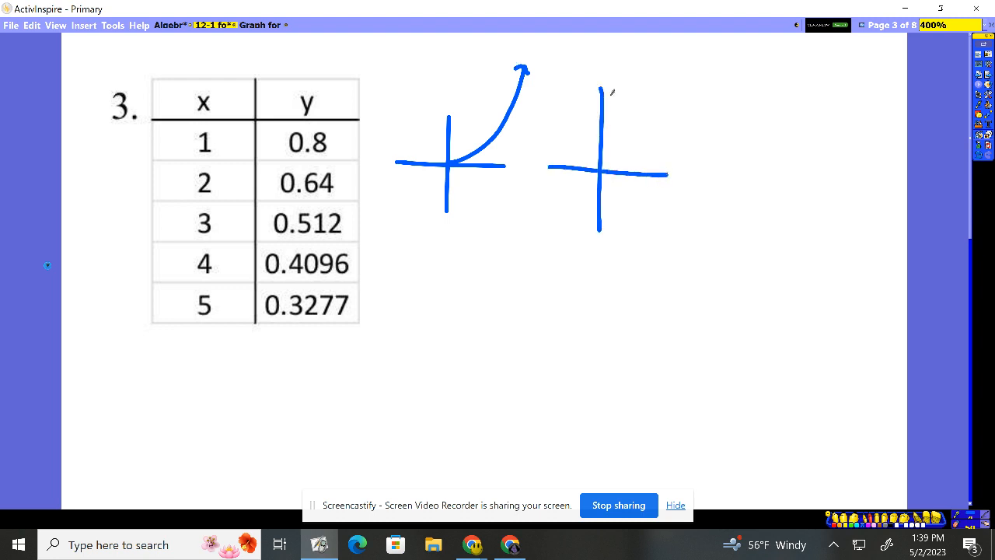
mouse_move(611, 92)
mouse_down()
mouse_move(652, 164)
mouse_move(669, 164)
mouse_up()
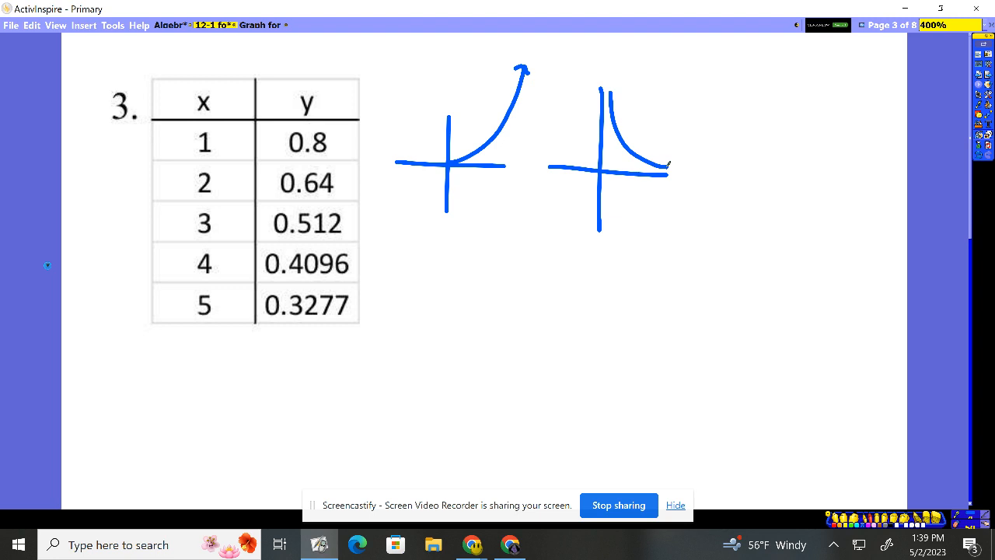
Sketch a third pair of axes to the right of the decay graph with a logarithmic curve ending in an arrow.
drag(776, 126, 782, 274)
drag(728, 205, 836, 210)
mouse_move(789, 261)
mouse_down()
mouse_move(798, 203)
mouse_move(881, 170)
mouse_up()
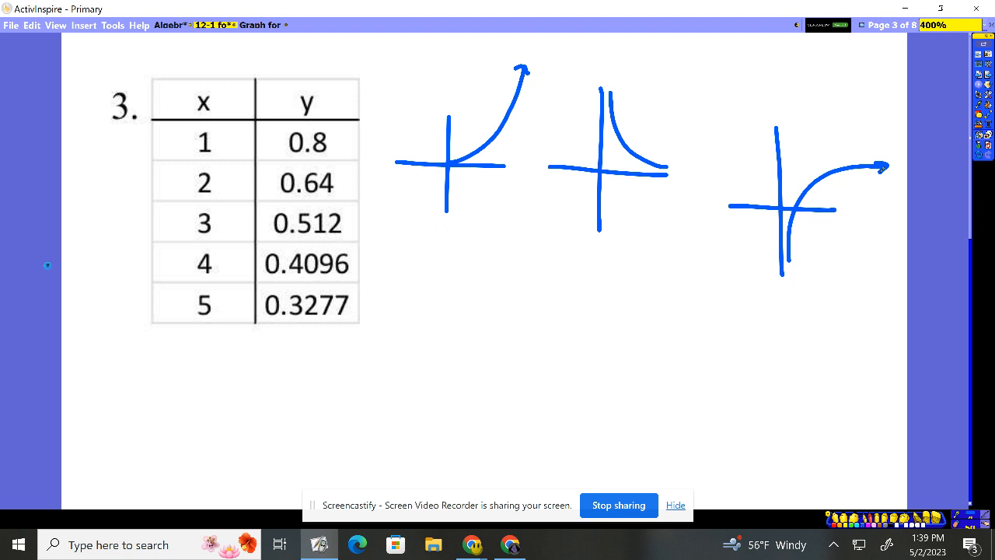
Mark the y-values 0.8, 0.64 and 0.512 with dots and circle the decay graph as the matching shape.
click(334, 144)
click(343, 177)
mouse_move(650, 73)
mouse_down()
mouse_move(535, 163)
mouse_move(635, 72)
mouse_up()
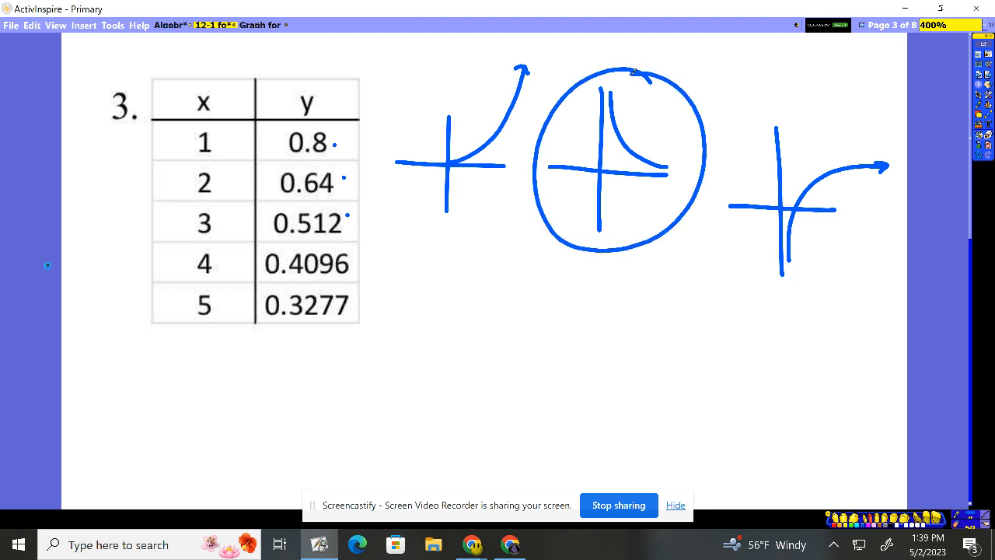
Handwrite the example equation y = a · (1/2)^x below the circled decay graph.
mouse_move(568, 265)
mouse_down()
mouse_move(549, 299)
mouse_move(560, 281)
mouse_up()
mouse_move(573, 272)
mouse_down()
mouse_move(632, 285)
mouse_move(611, 273)
mouse_move(659, 270)
mouse_up()
click(635, 271)
drag(649, 276, 662, 284)
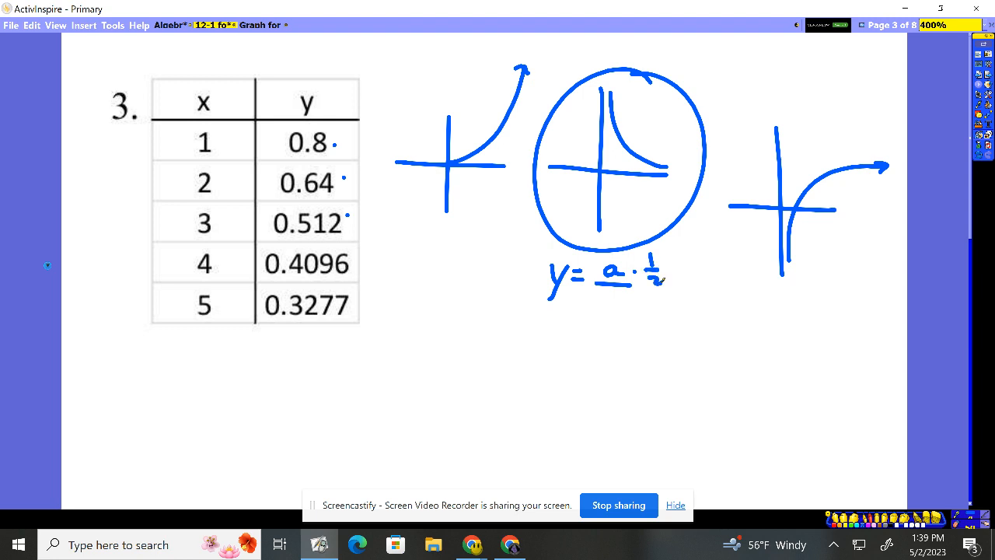
drag(669, 250, 674, 260)
Switch to the 12-1 #3 graph in Desmos and show which item types can be added.
click(472, 544)
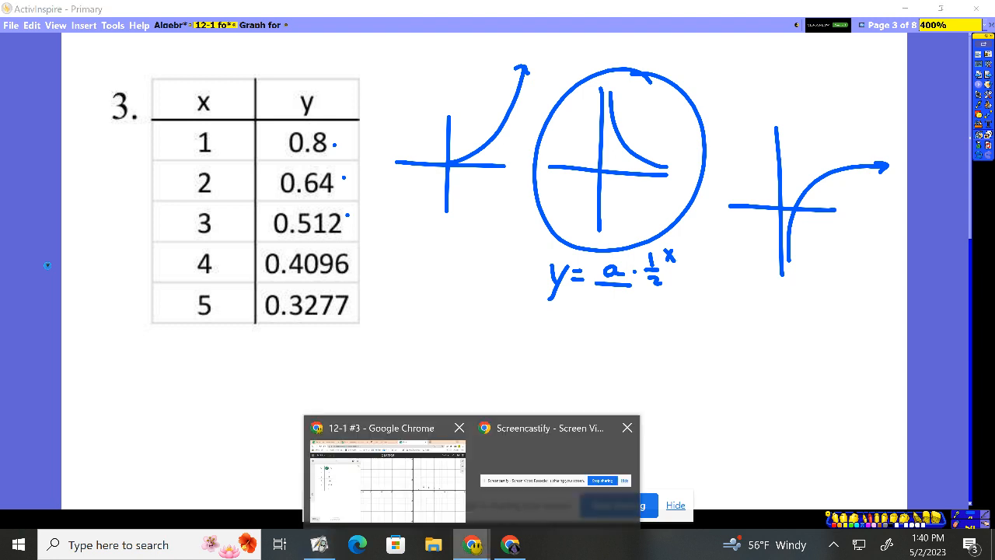
click(384, 478)
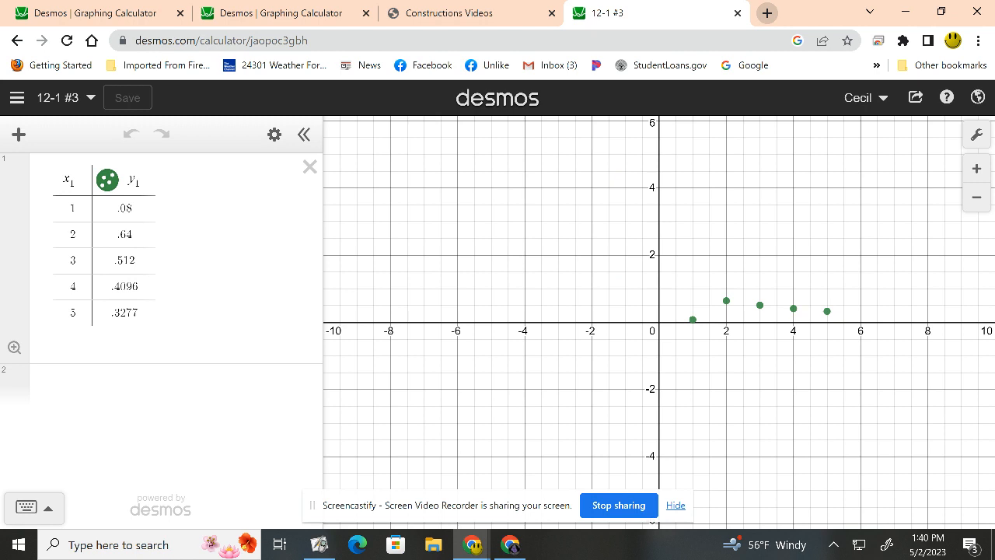
click(20, 136)
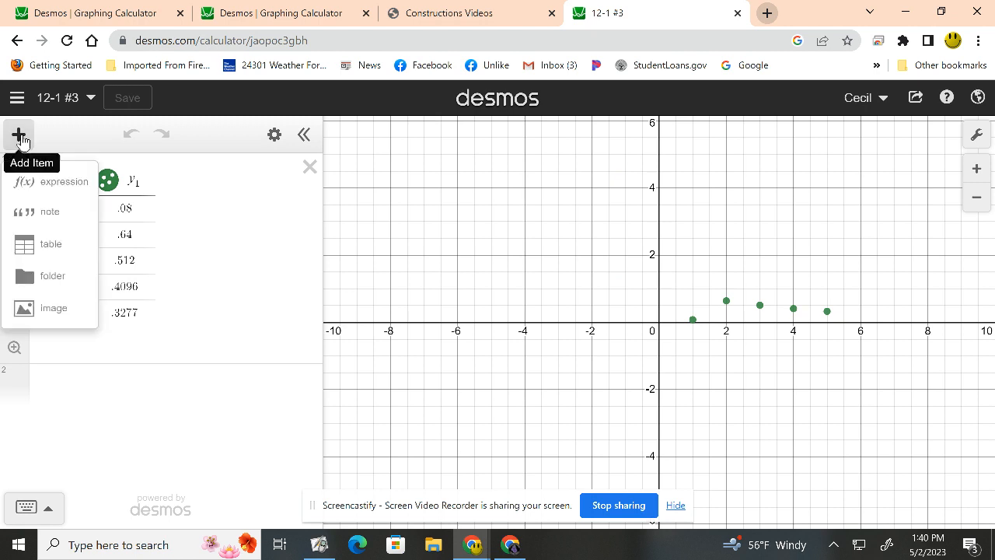
click(19, 136)
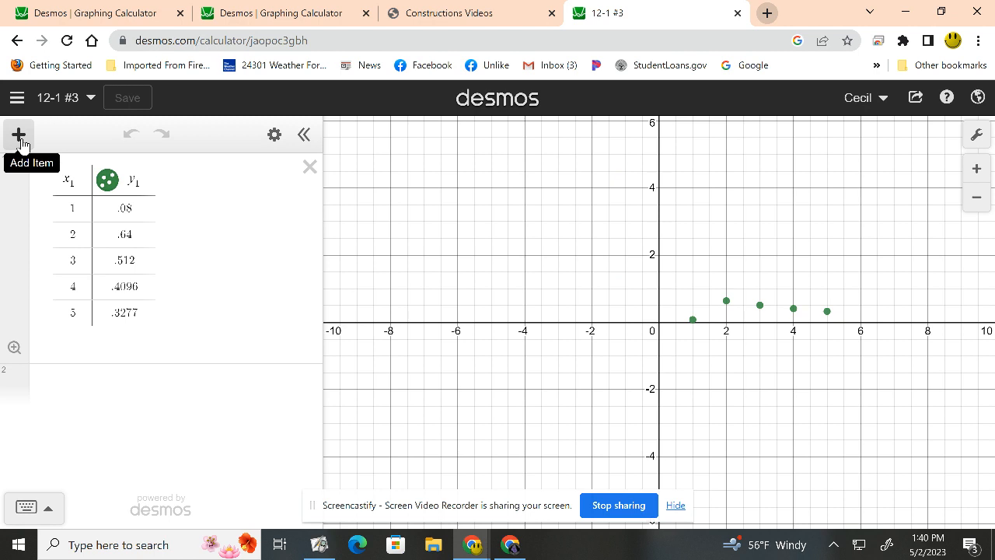
Set the table's y-value for x = 1 to .8.
click(134, 208)
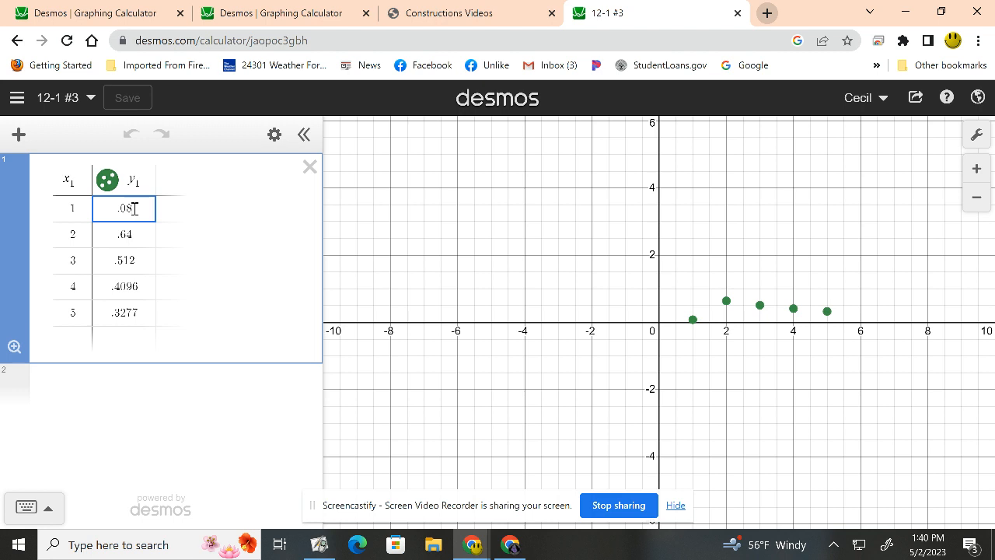
click(134, 208)
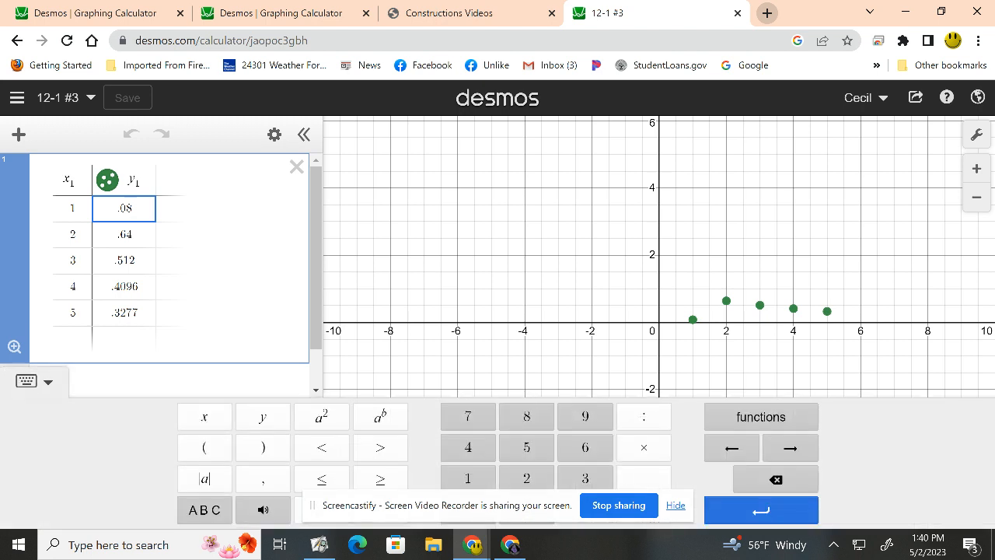
key(BackSpace)
key(BackSpace)
key(BackSpace)
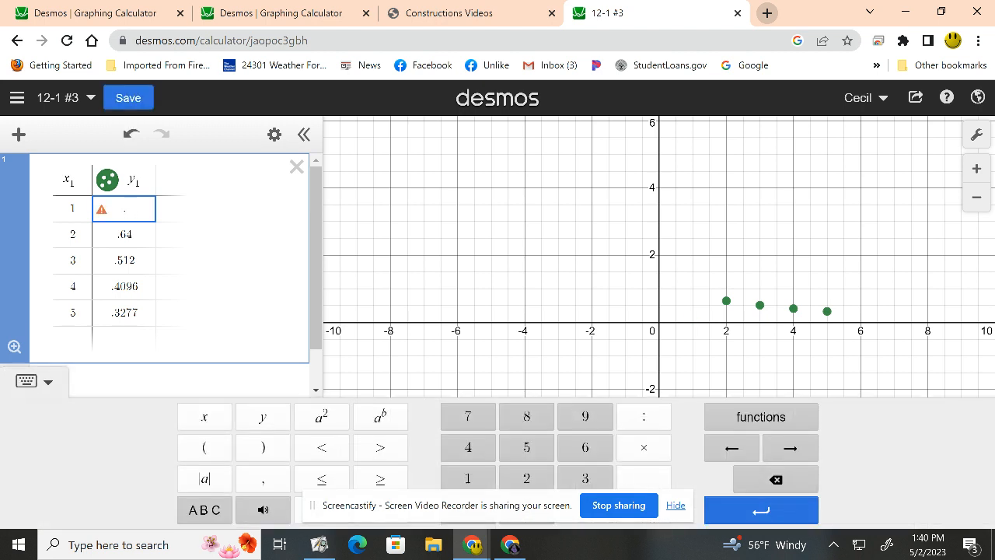
text(.8)
Begin a regression in the empty expression below the table by entering y ~ a.
click(175, 381)
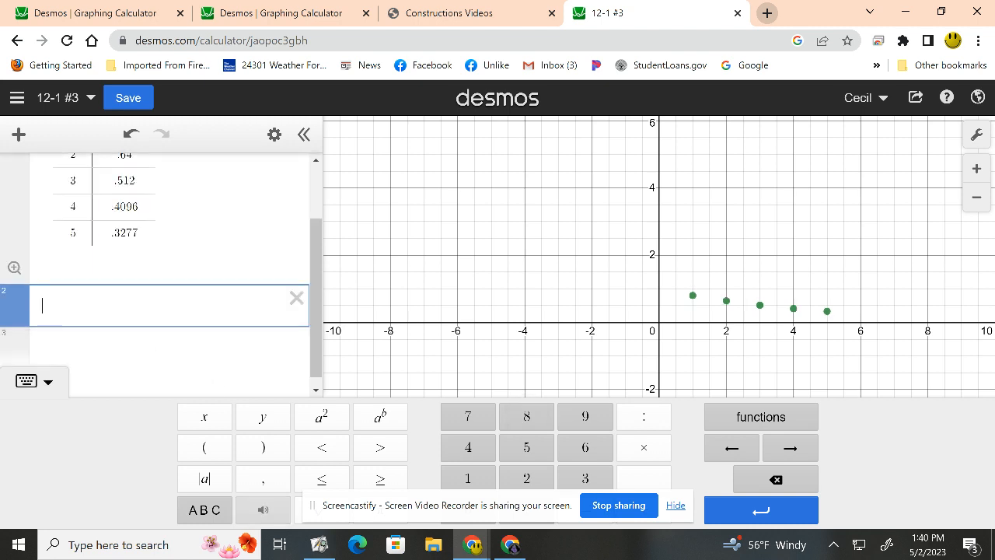
click(36, 382)
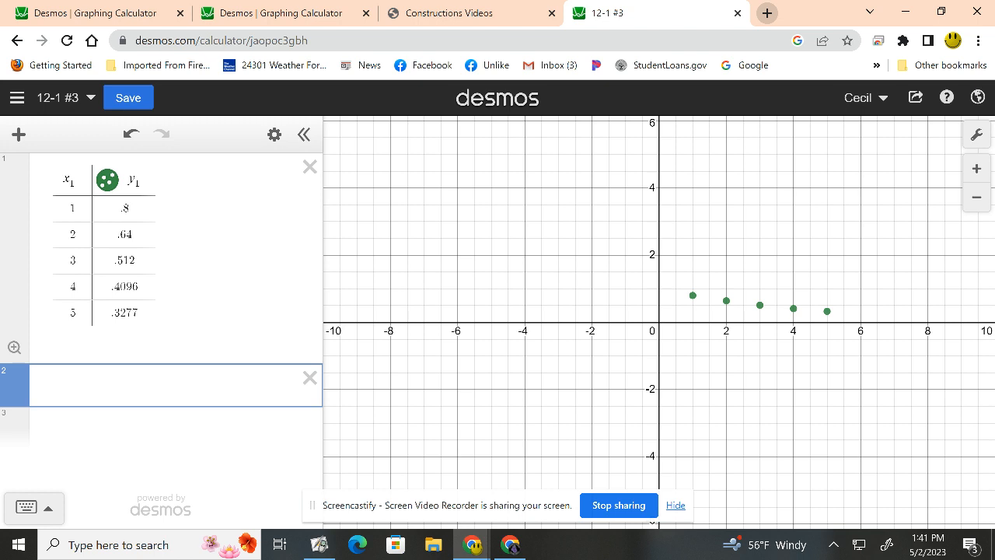
click(44, 506)
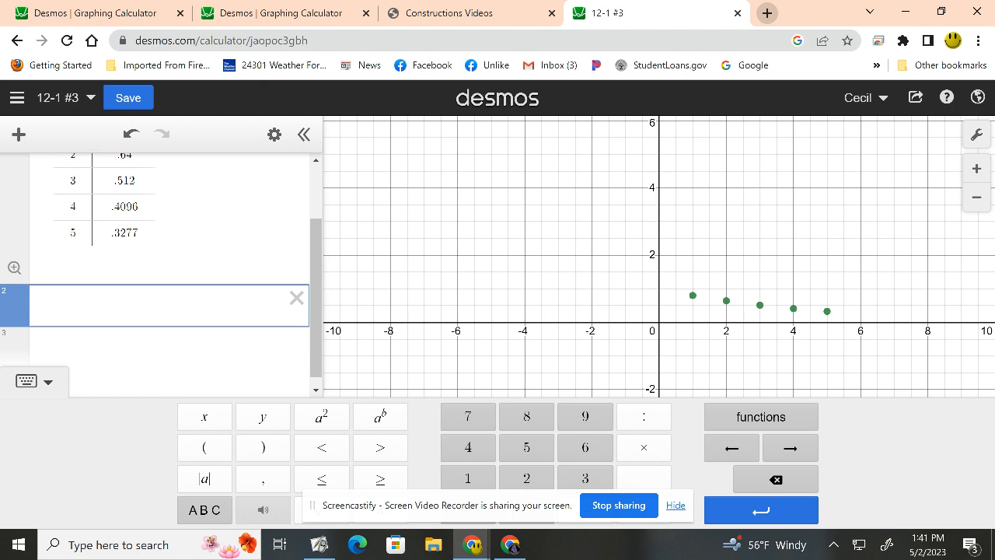
text(y)
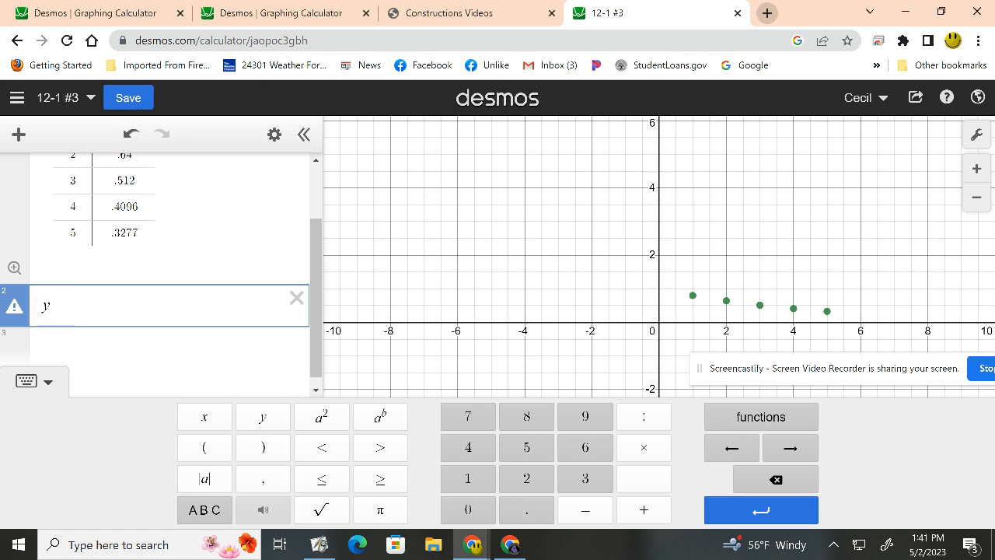
text(~)
click(204, 509)
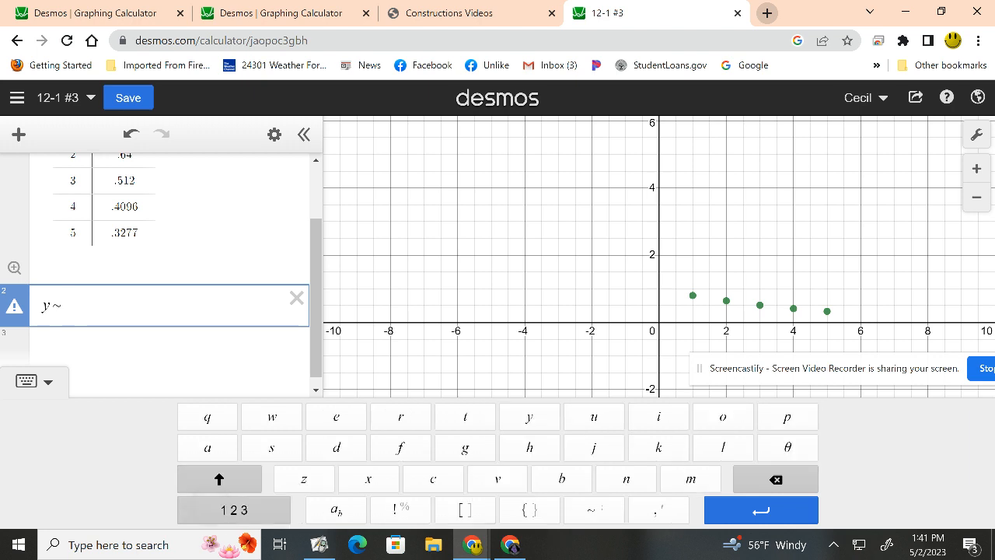
click(207, 447)
click(233, 509)
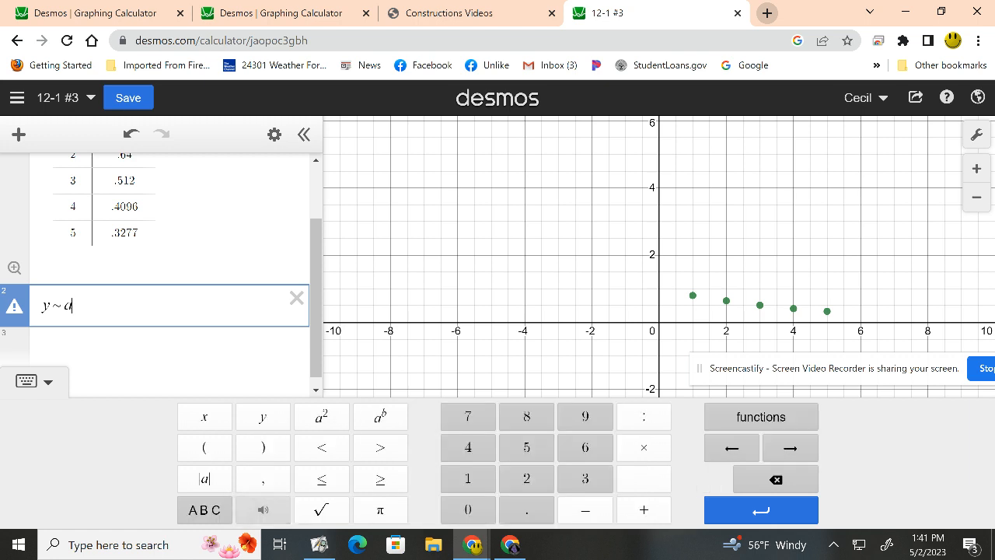
Complete the regression with · b^x and give y and x the subscript 1, so it reads y₁ ~ a · b^(x₁).
click(644, 447)
click(204, 509)
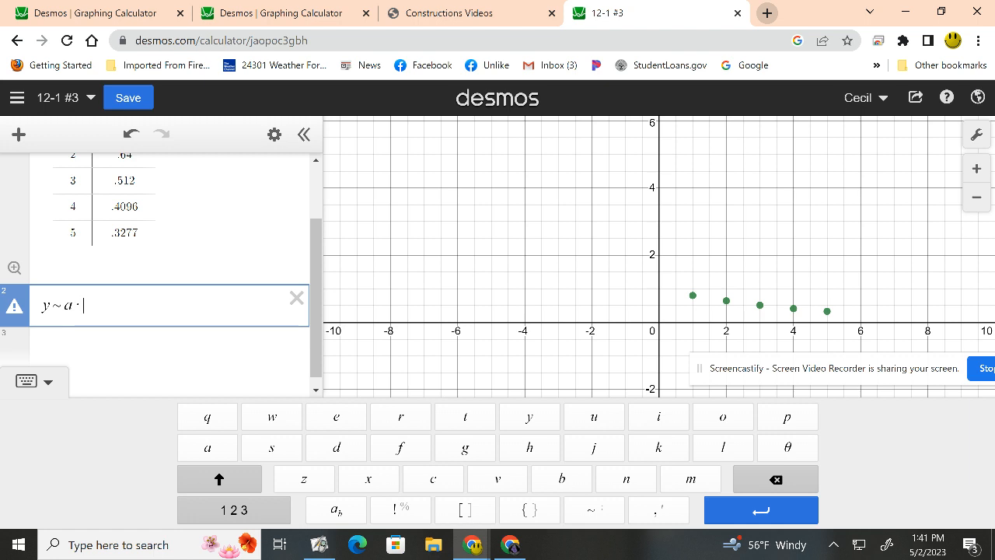
click(562, 479)
click(233, 510)
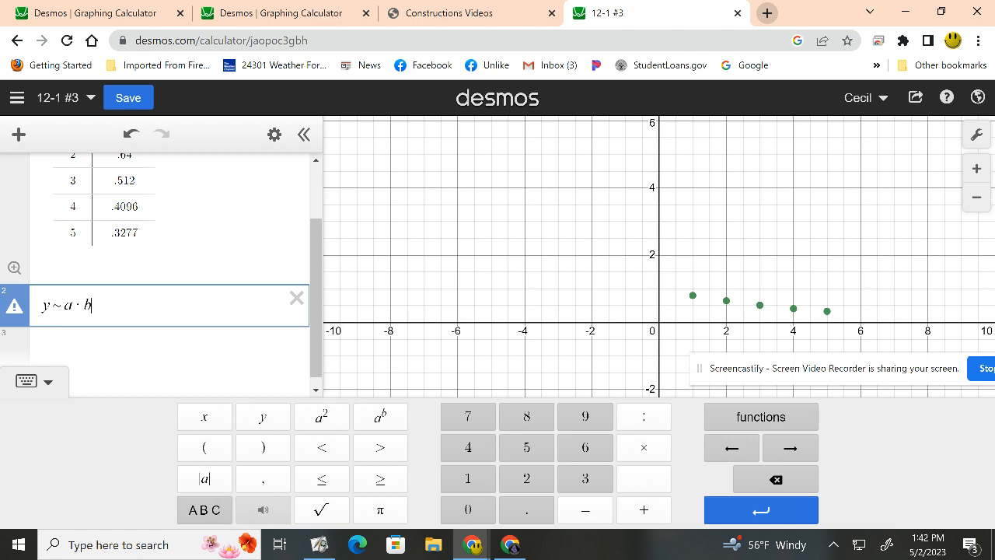
click(380, 416)
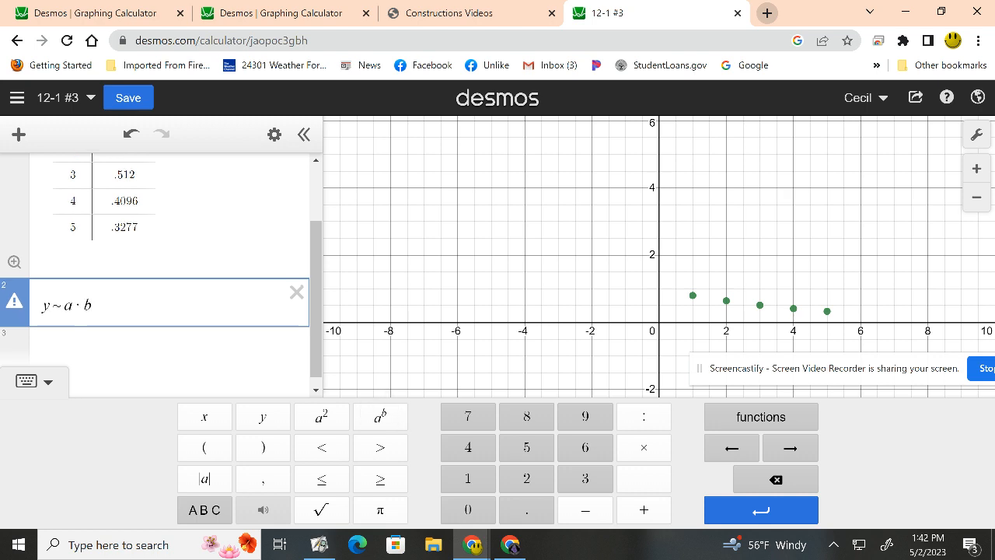
click(204, 416)
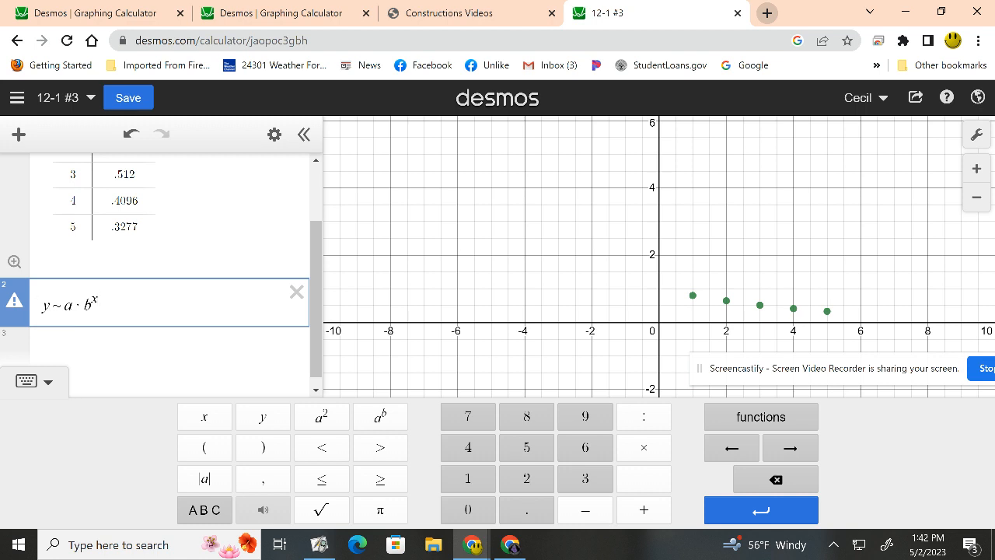
click(467, 478)
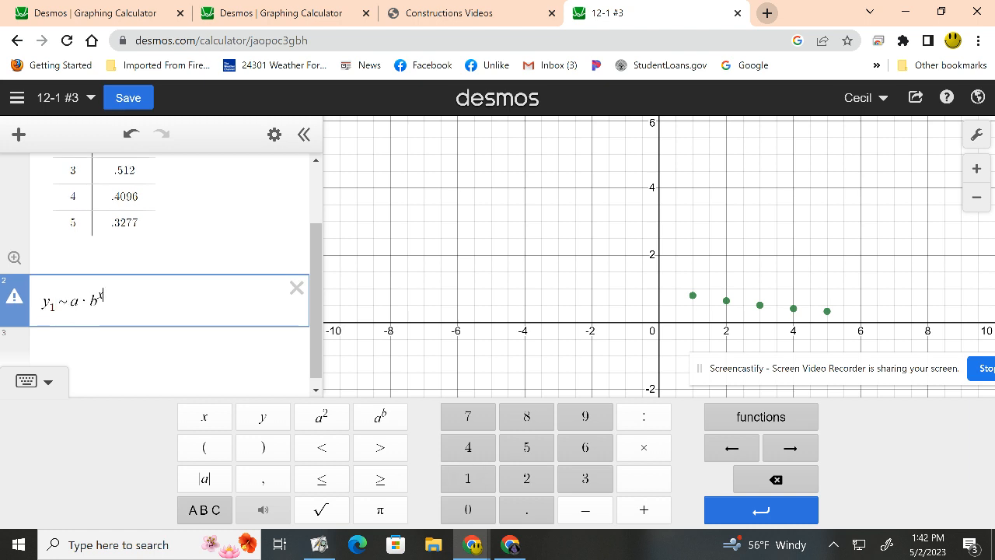
text(1)
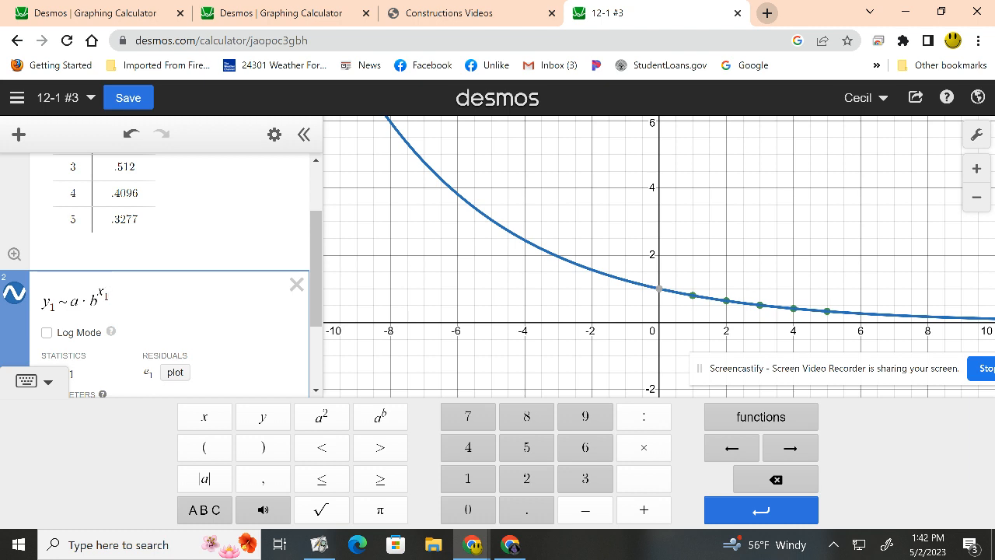
click(47, 382)
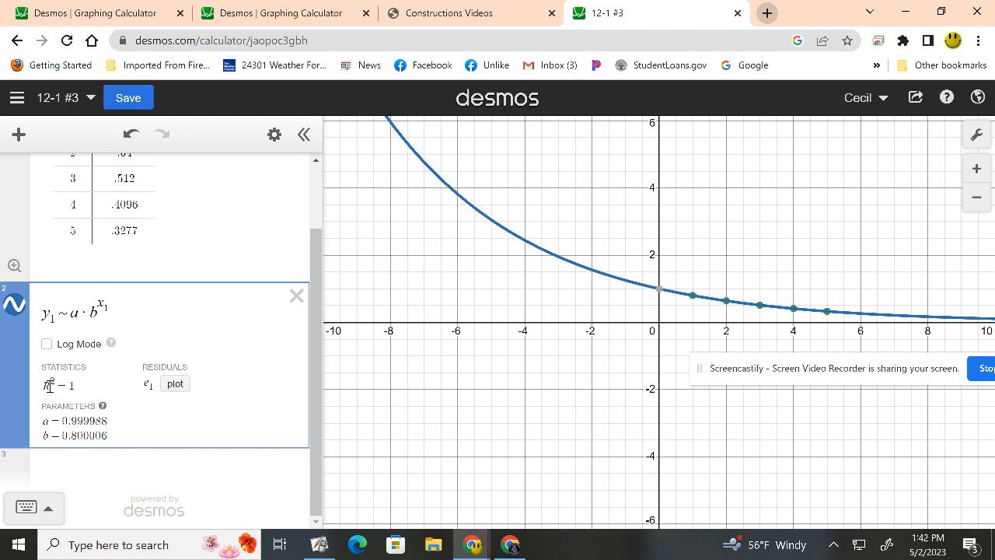
Switch to ActivInspire, handwrite y = 1 · .8^x below the table, and scribble out the coefficient 1.
key(alt+Tab)
mouse_move(254, 347)
mouse_down()
mouse_move(231, 390)
mouse_move(240, 369)
mouse_move(274, 354)
mouse_up()
drag(263, 363, 298, 371)
click(314, 358)
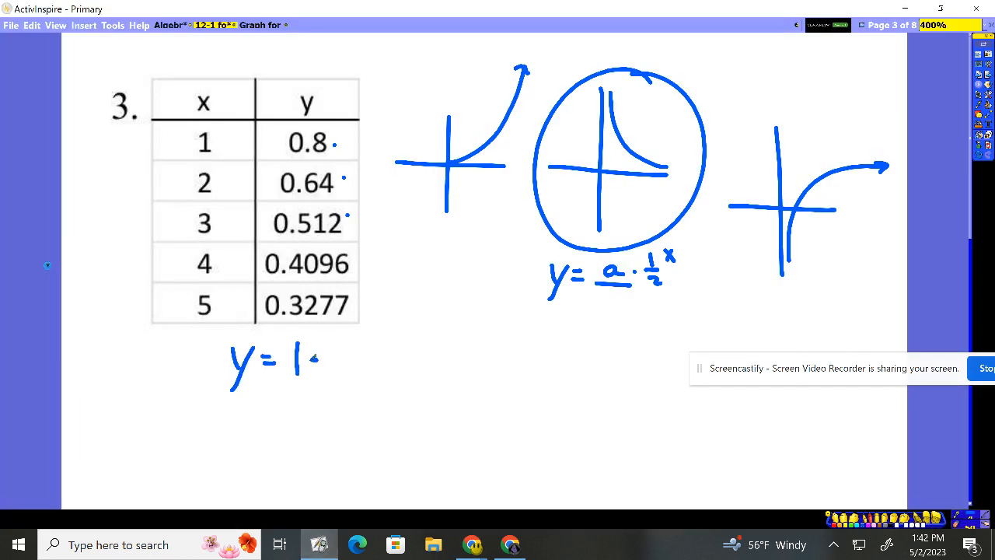
click(334, 368)
mouse_move(361, 347)
mouse_down()
mouse_move(353, 345)
mouse_move(380, 349)
mouse_move(371, 350)
mouse_up()
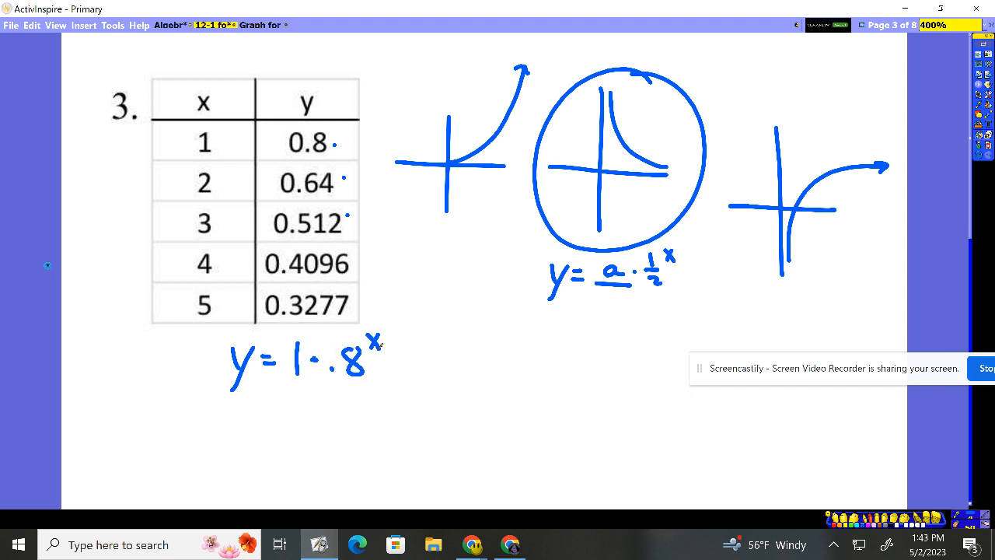
mouse_move(304, 380)
mouse_down()
mouse_move(315, 356)
mouse_move(297, 339)
mouse_move(308, 367)
mouse_up()
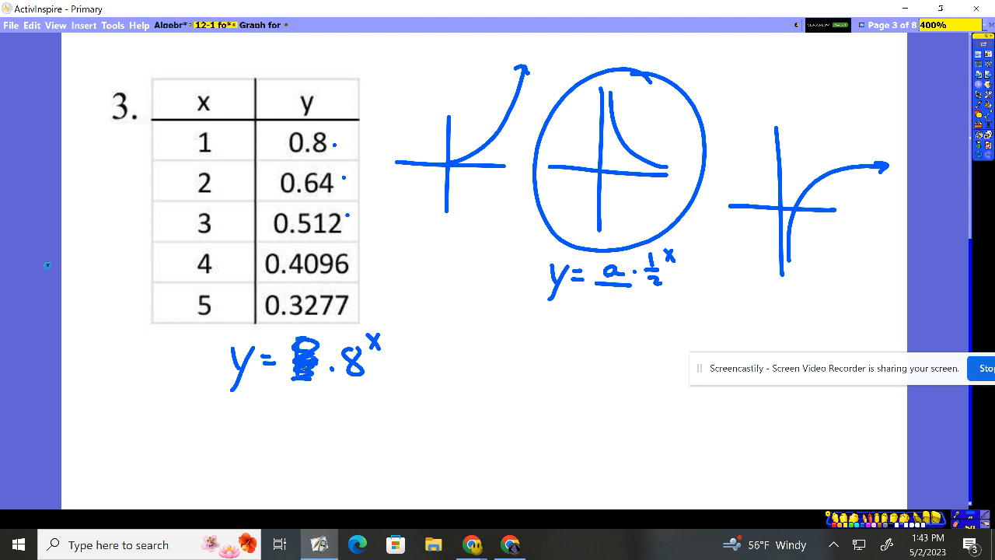